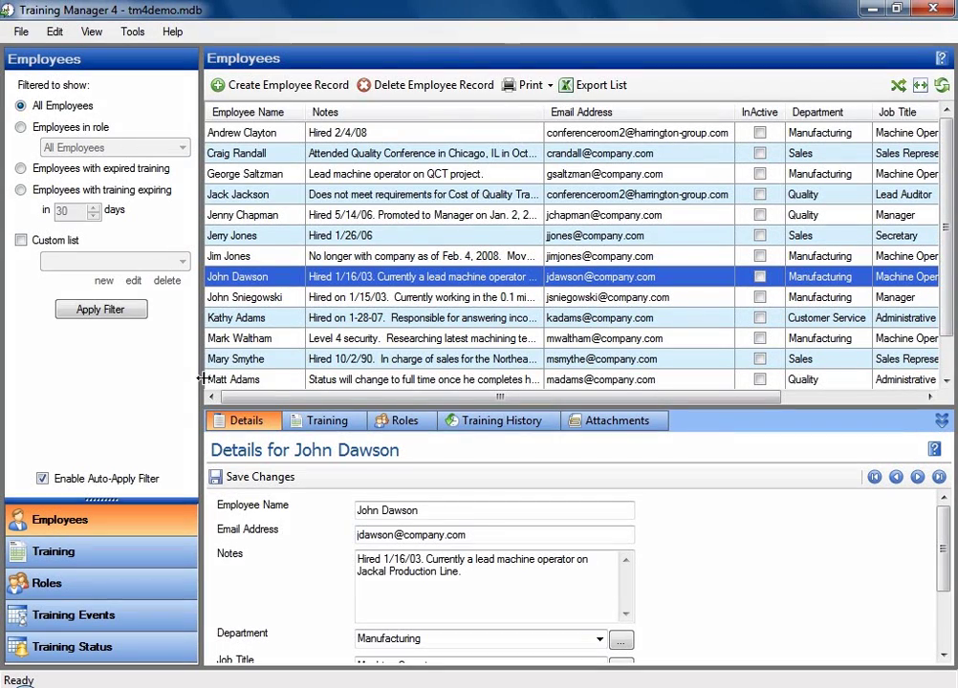
Widen the filter panel and lower the details pane to show more employees, then open Training
{"action": "left_click_drag", "start_coordinate": [201, 378], "coordinate": [227, 382]}
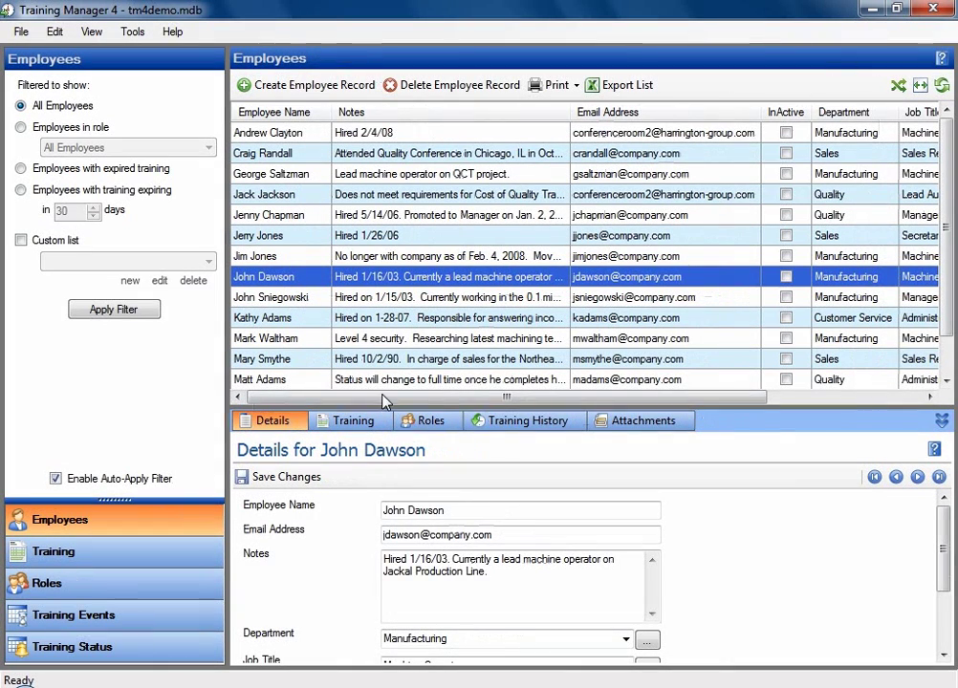
{"action": "left_click_drag", "start_coordinate": [499, 406], "coordinate": [503, 341]}
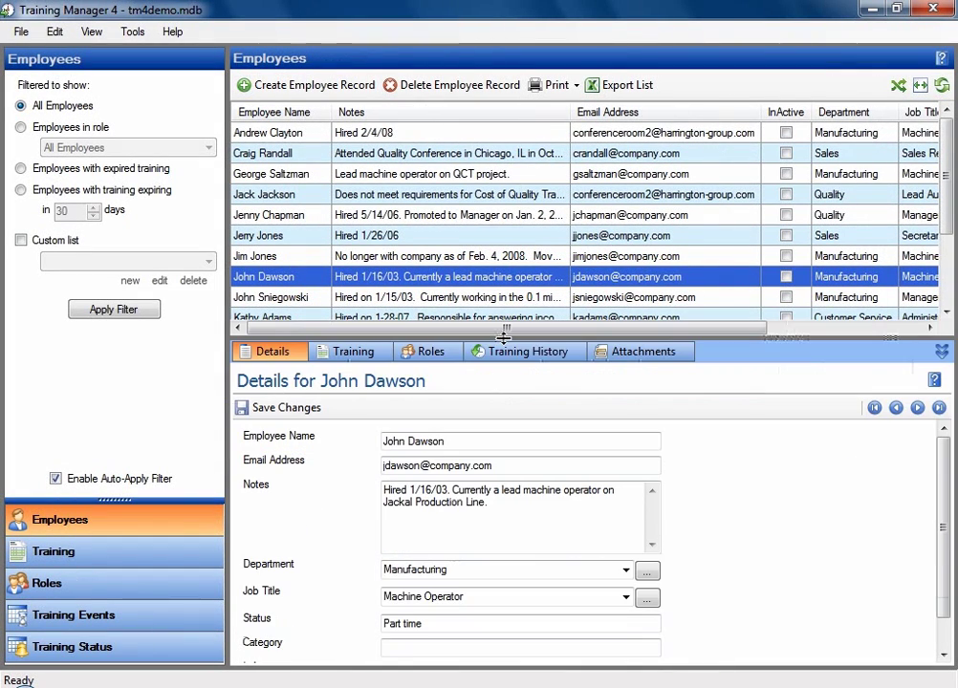
{"action": "left_click", "coordinate": [941, 355]}
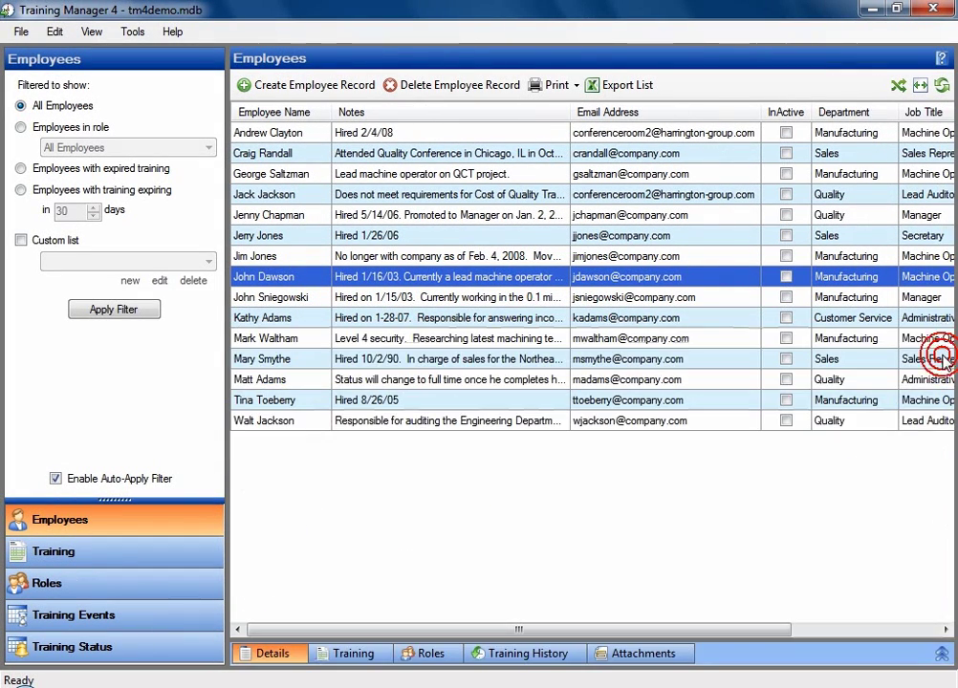
{"action": "left_click", "coordinate": [942, 655]}
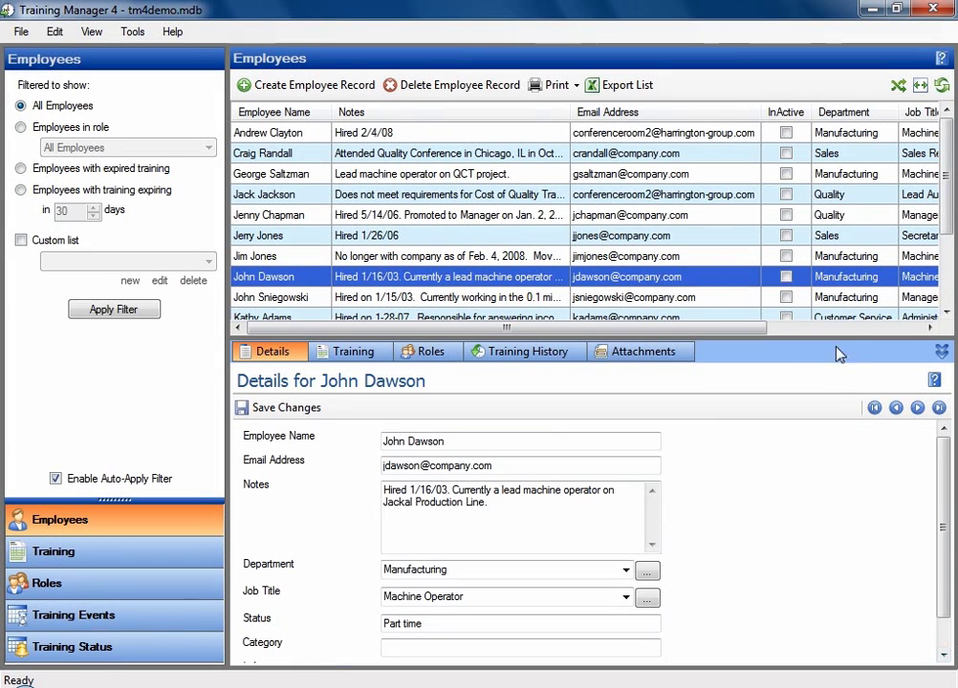
{"action": "left_click_drag", "start_coordinate": [834, 339], "coordinate": [831, 424]}
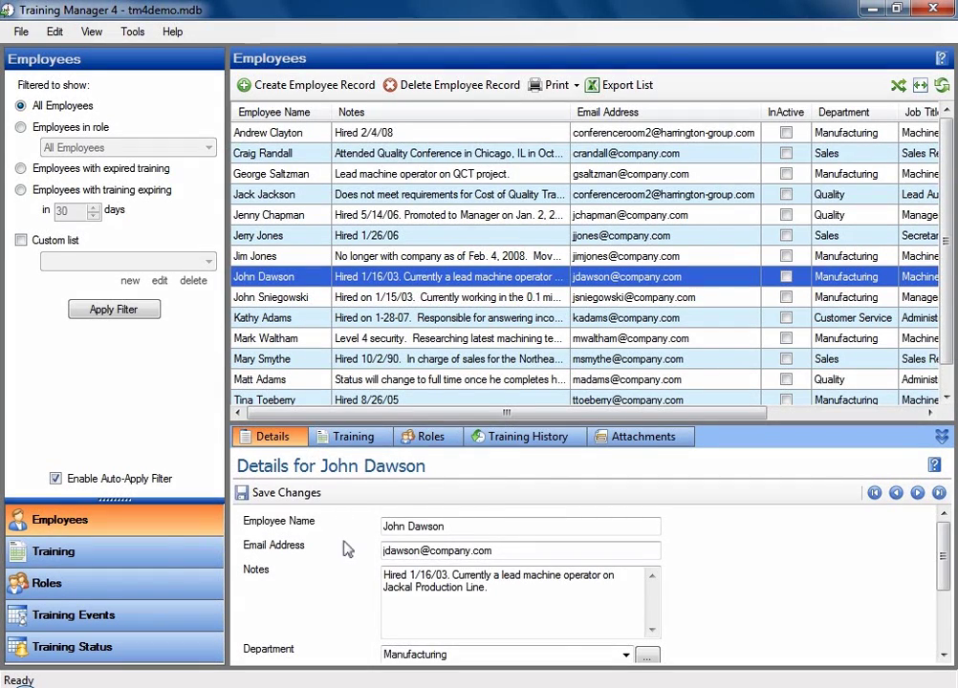
{"action": "left_click", "coordinate": [161, 559]}
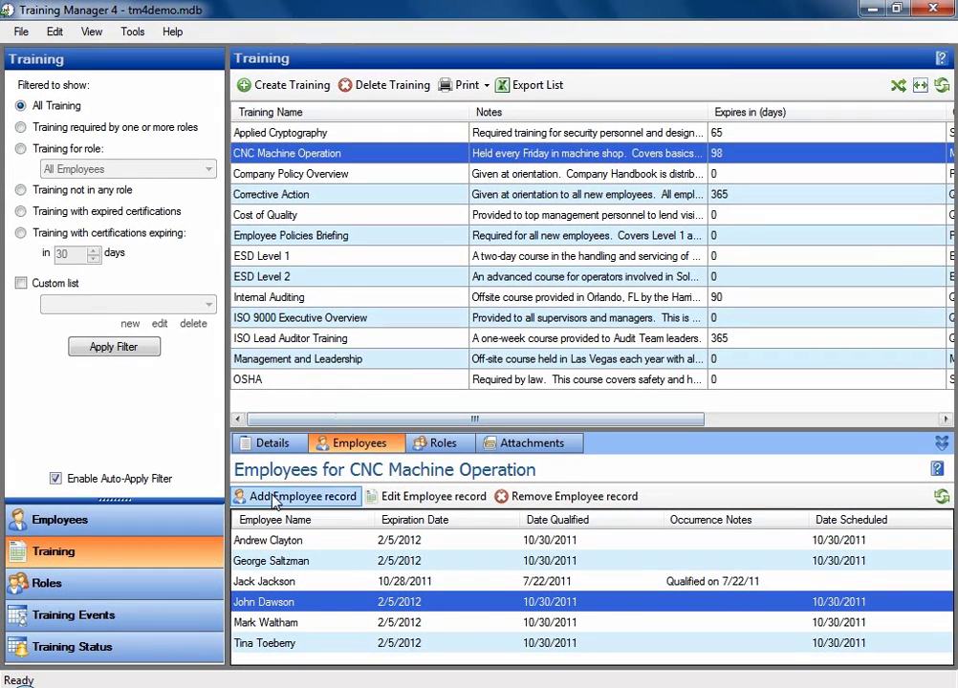
{"action": "left_click", "coordinate": [172, 591]}
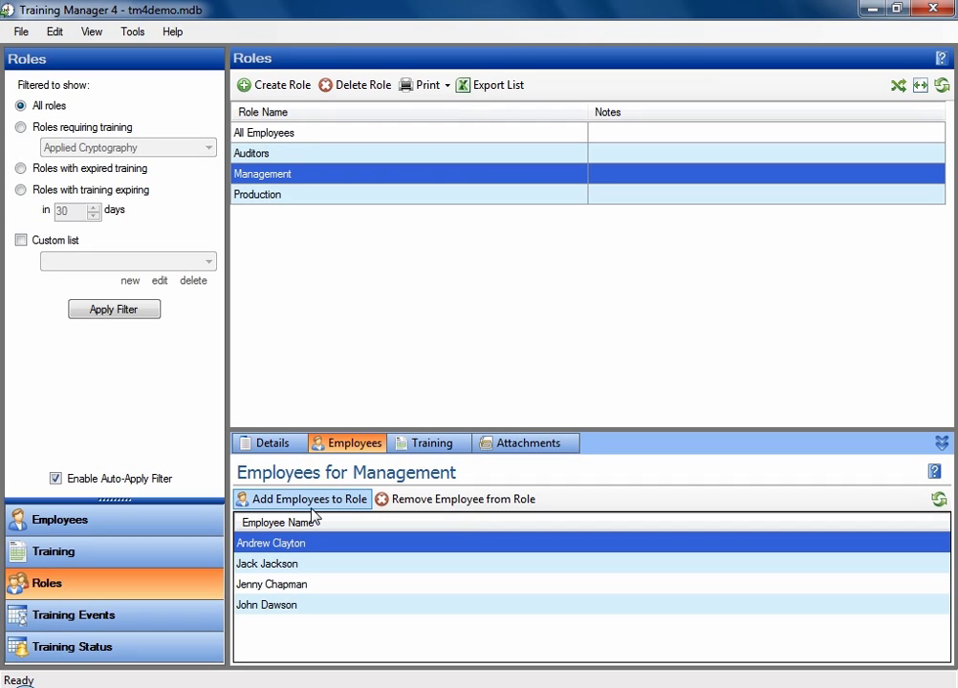
{"action": "left_click", "coordinate": [415, 449]}
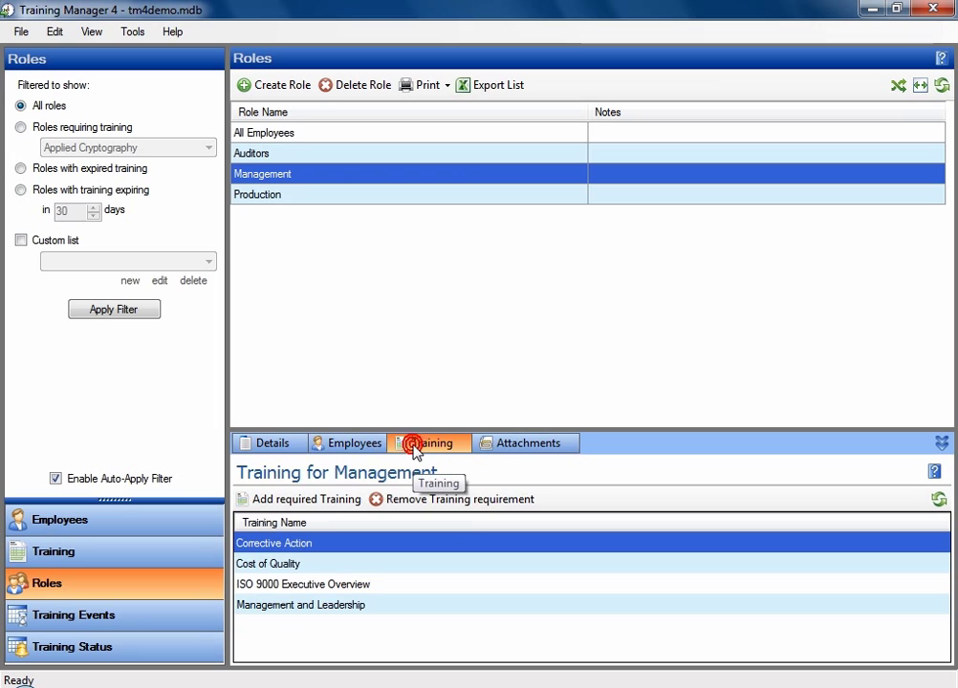
{"action": "left_click", "coordinate": [353, 446]}
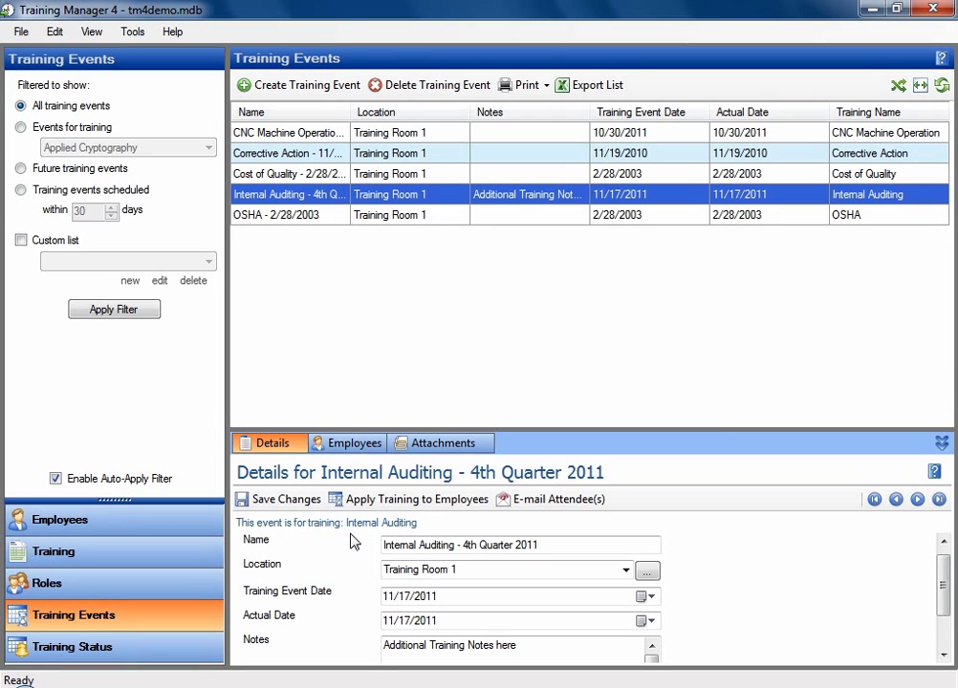
{"action": "left_click", "coordinate": [193, 651]}
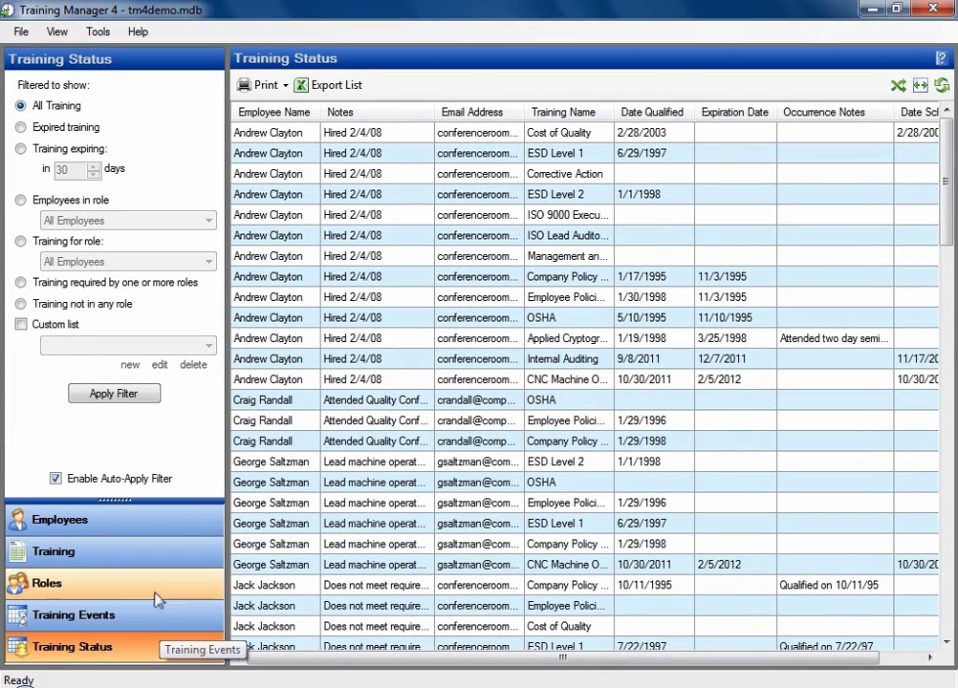
{"action": "left_click", "coordinate": [154, 525]}
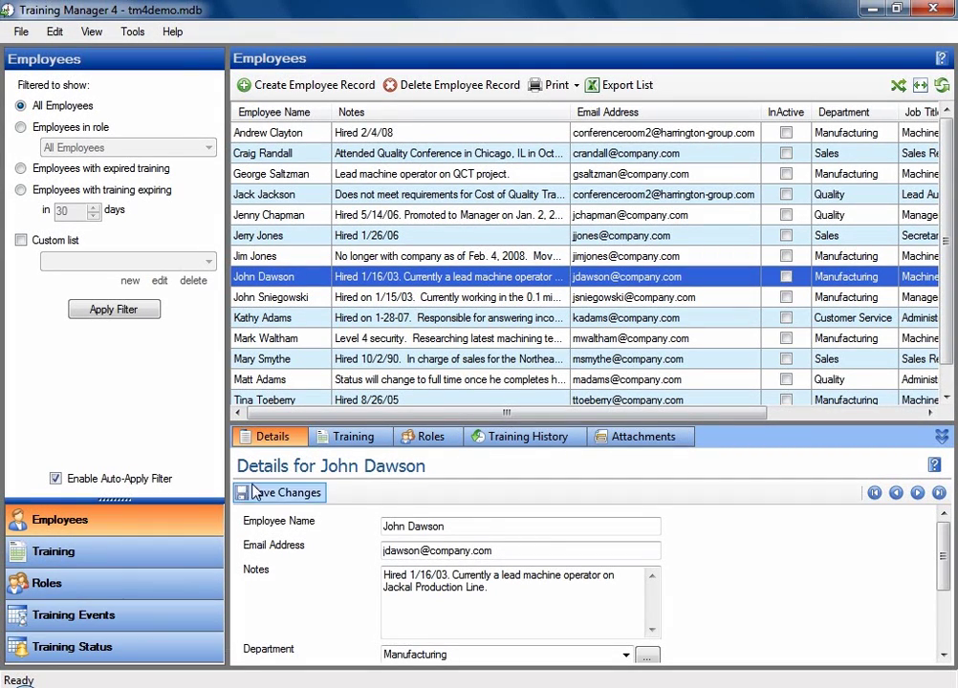
View the employee's Training and Roles tabs, then switch to the Training Events list
{"action": "left_click", "coordinate": [377, 445]}
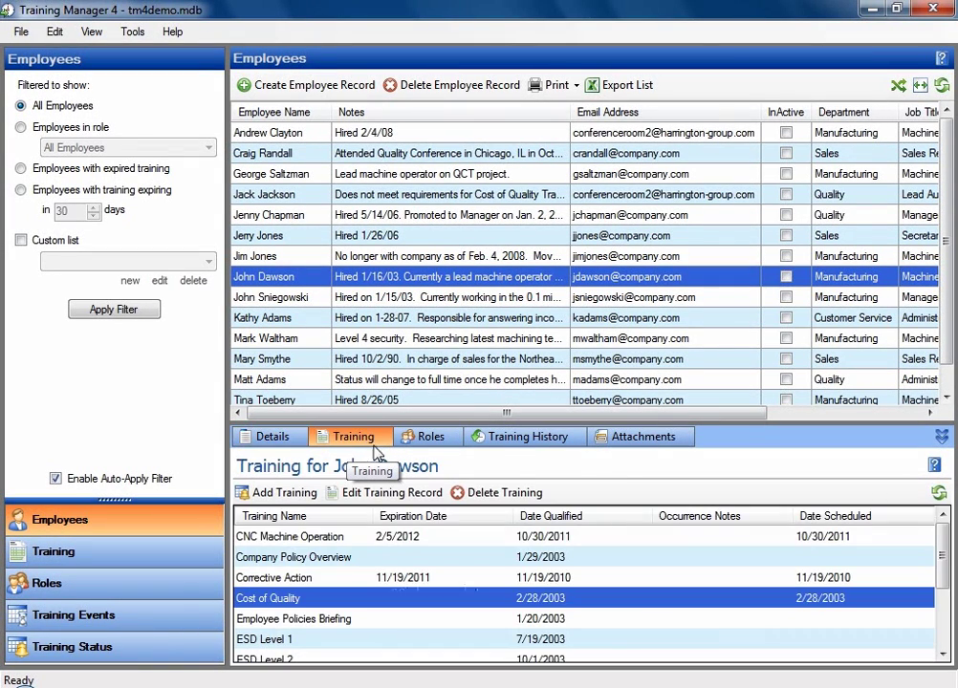
{"action": "left_click", "coordinate": [438, 443]}
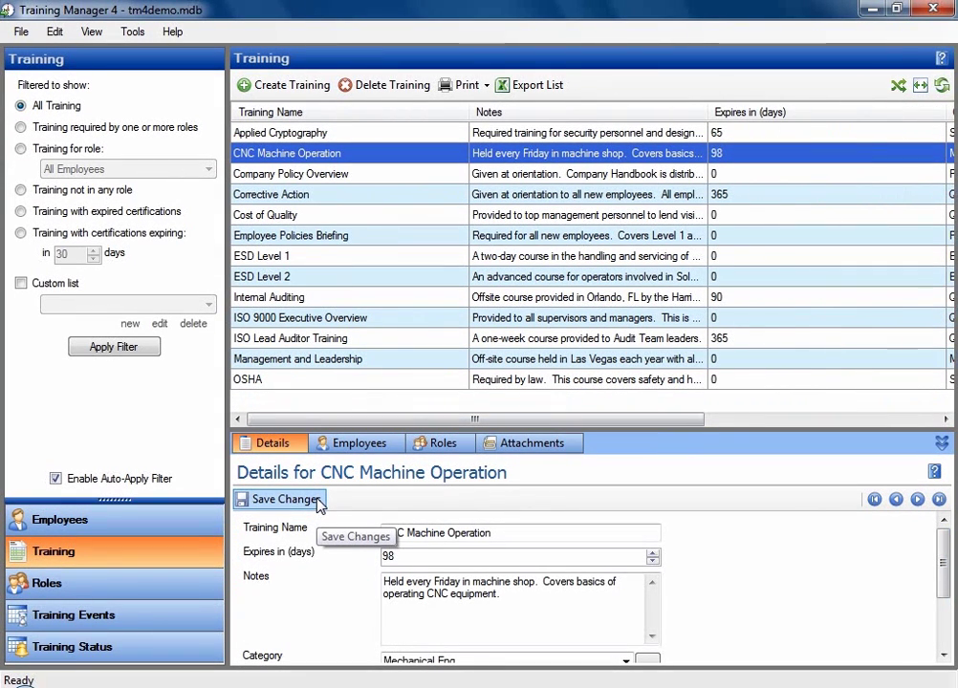
{"action": "left_click", "coordinate": [170, 621]}
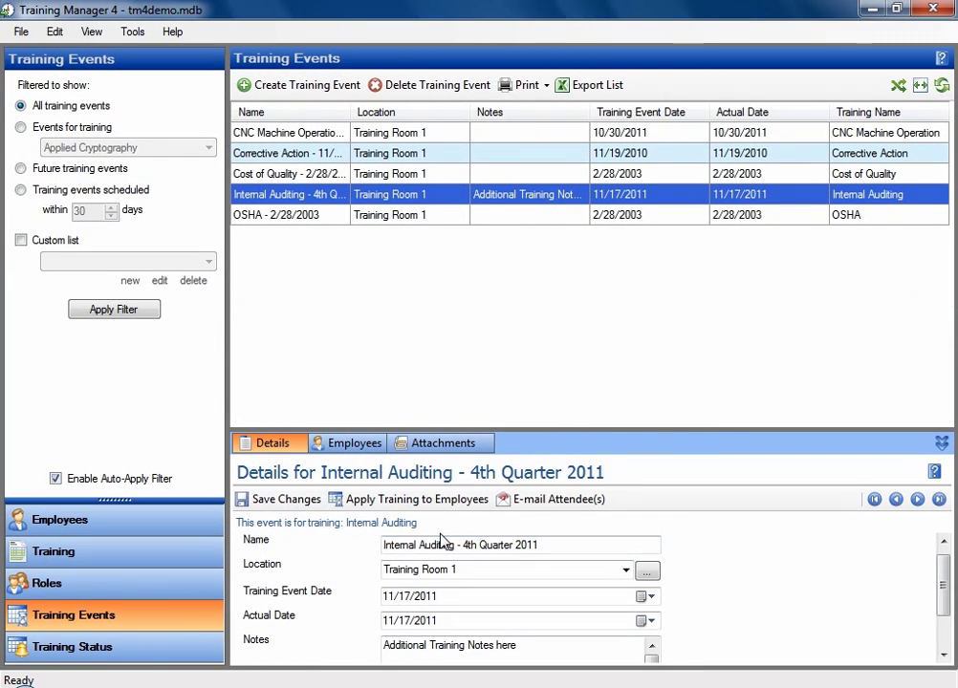
E-mail the event's attendees with the added note '-additional-details here-', then open the received invitation
{"action": "left_click", "coordinate": [538, 502]}
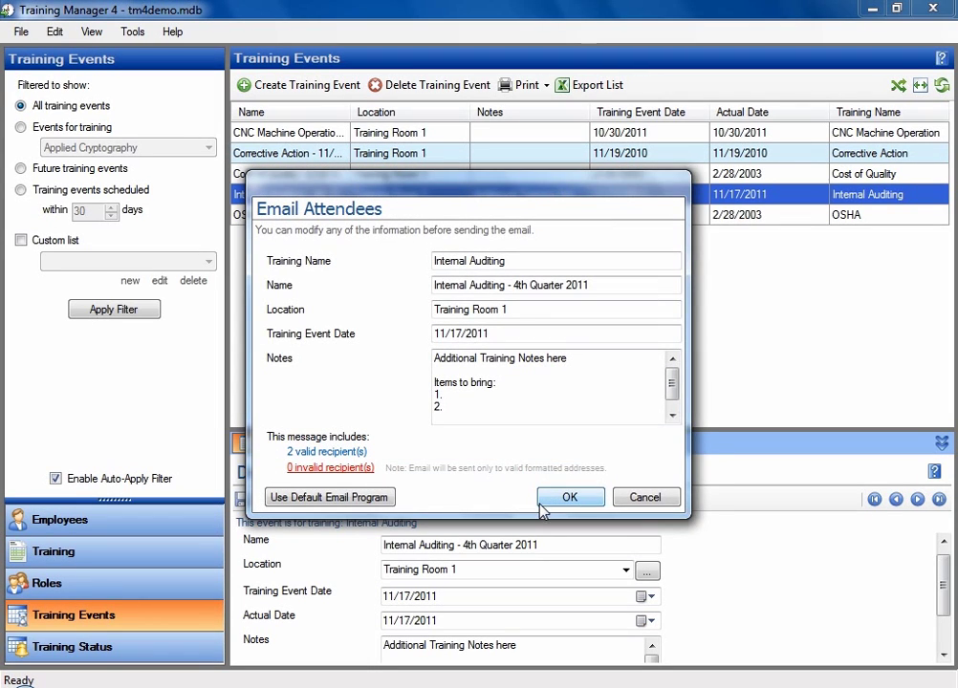
{"action": "left_click", "coordinate": [671, 385]}
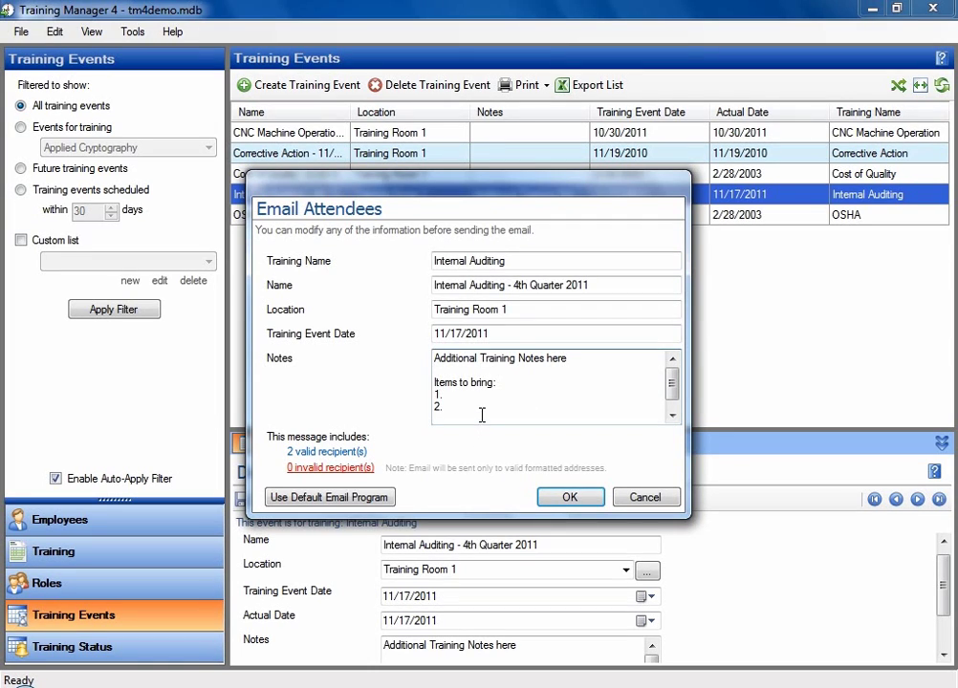
{"action": "scroll", "coordinate": [483, 417], "scroll_direction": "down", "scroll_amount": 1}
{"action": "key", "text": "Return"}
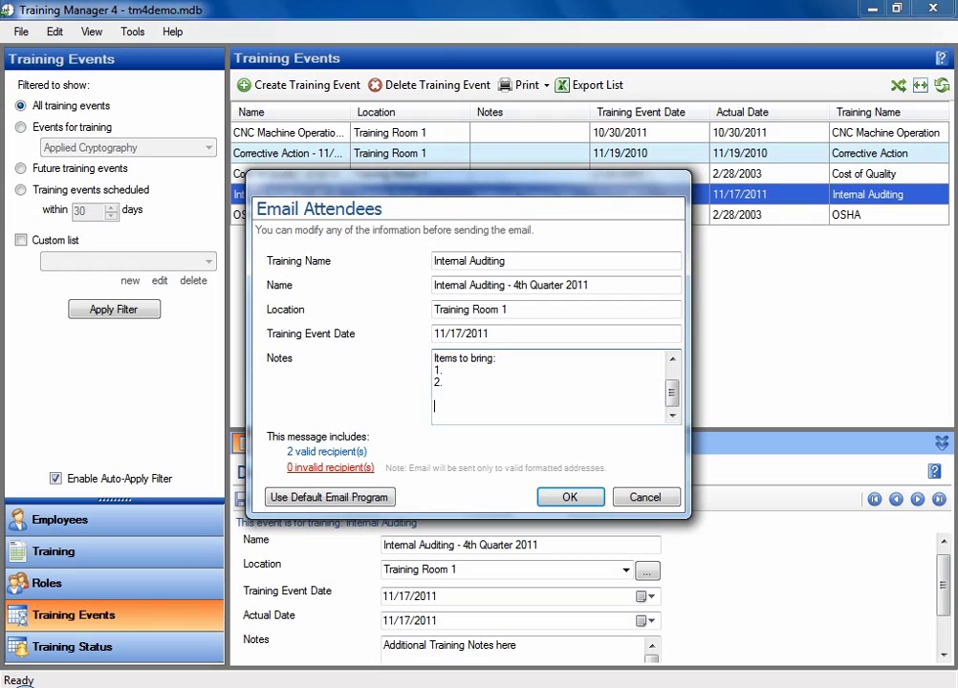
{"action": "type", "text": "a"}
{"action": "key", "text": "BackSpace"}
{"action": "type", "text": "-additional-details here-"}
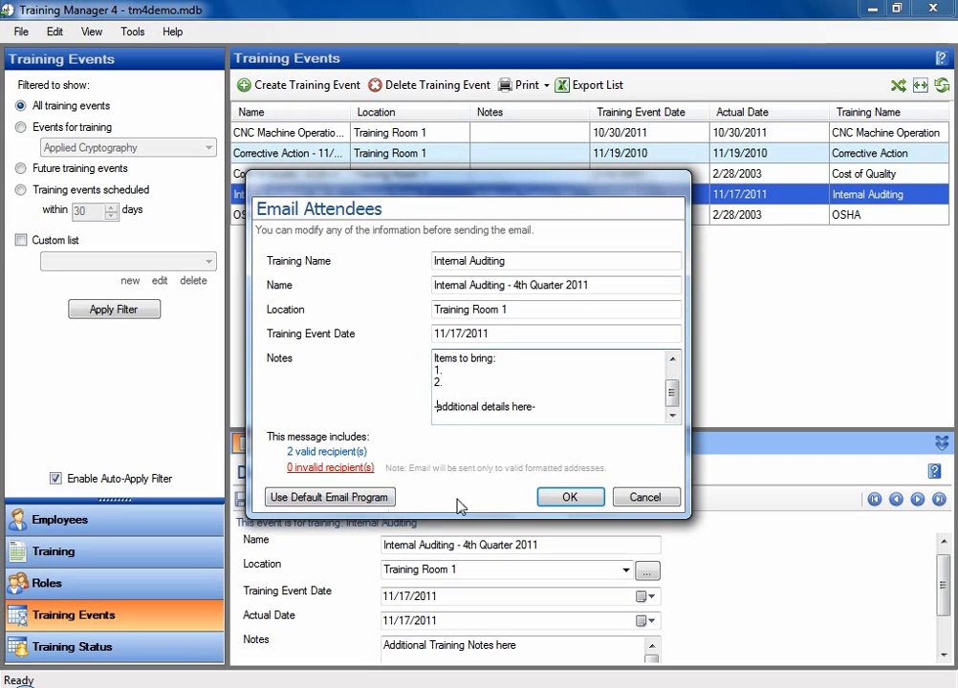
{"action": "left_click", "coordinate": [569, 498]}
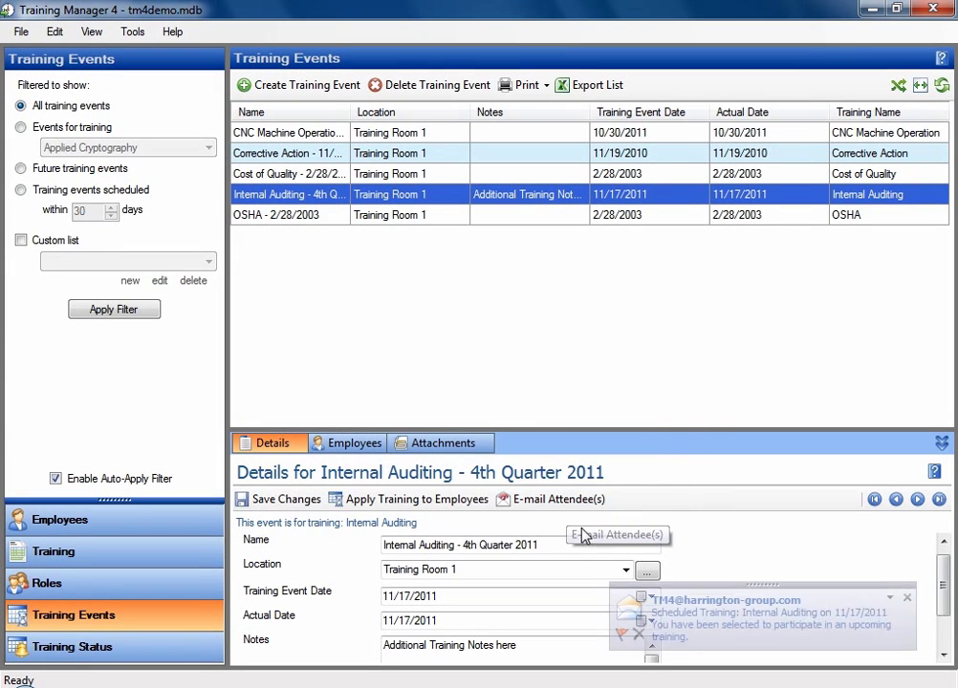
{"action": "left_click", "coordinate": [694, 632]}
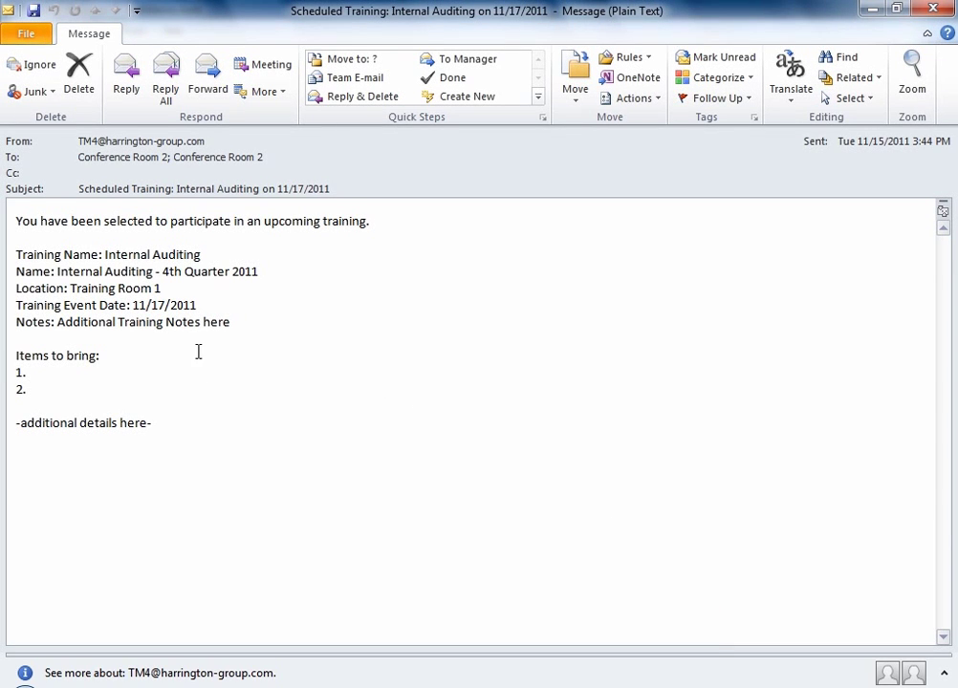
Close the 'Scheduled Training: Internal Auditing on 11/17/2011' message with Escape
{"action": "key", "text": "Escape"}
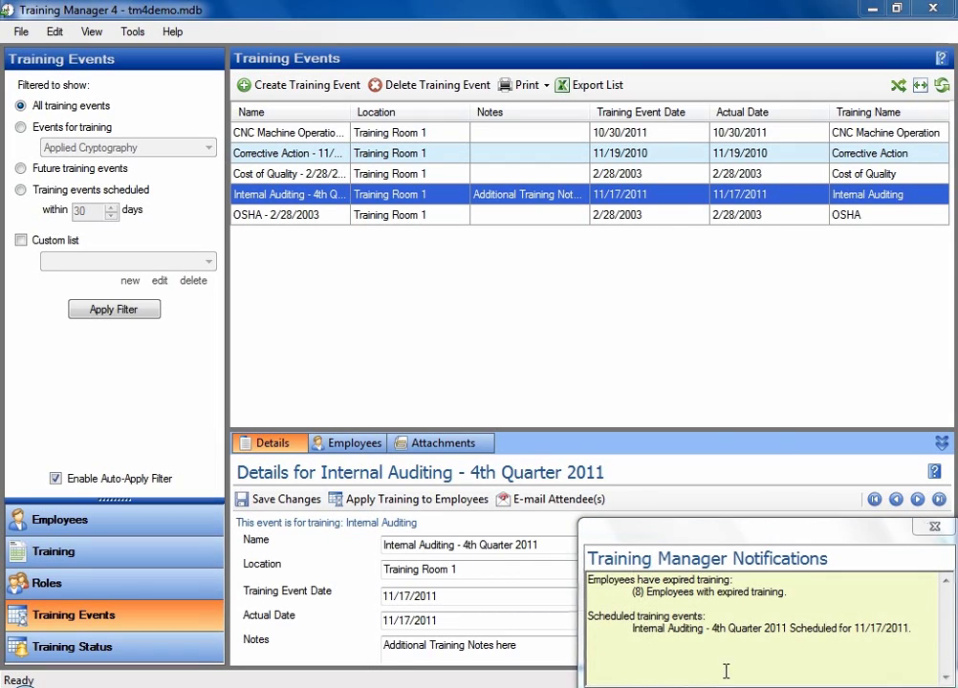
Move and close the Training Manager Notifications popup, then dismiss the notifier's shortcut menu
{"action": "left_click_drag", "start_coordinate": [686, 541], "coordinate": [675, 517]}
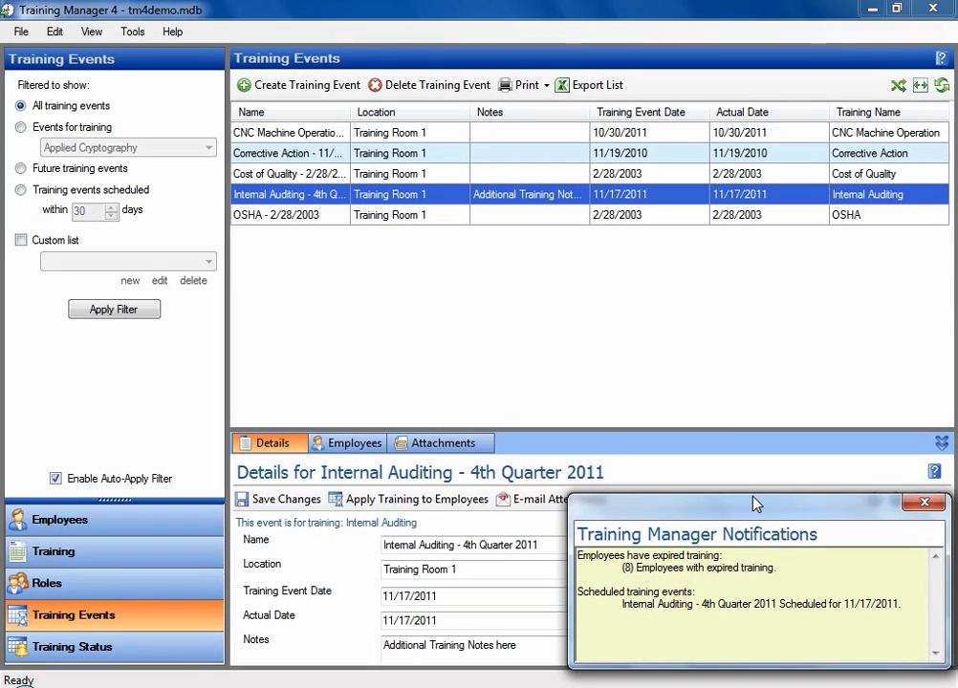
{"action": "left_click", "coordinate": [923, 502]}
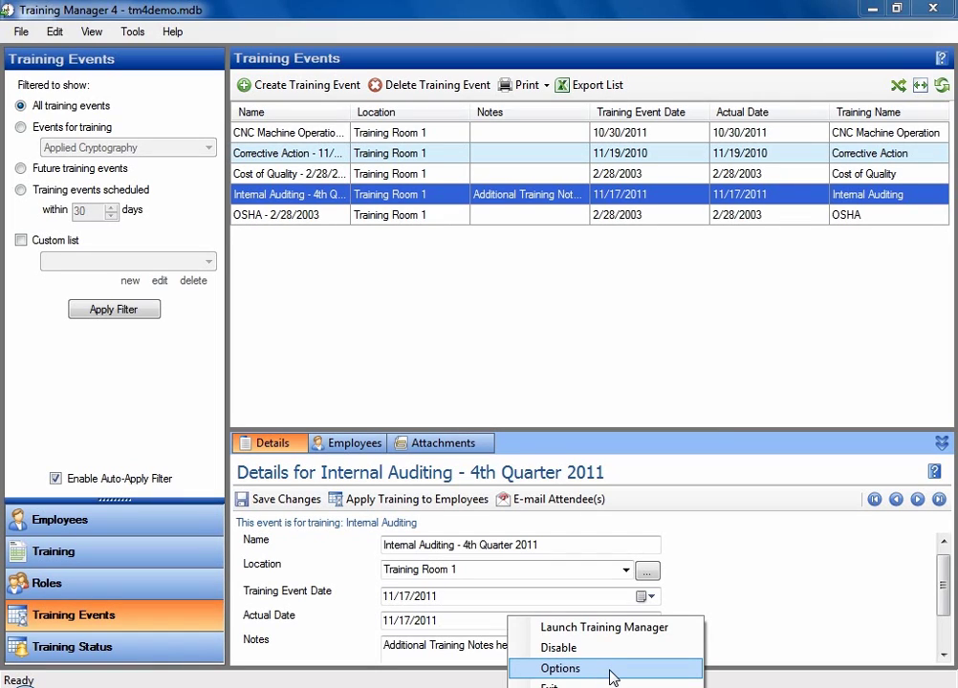
{"action": "left_click", "coordinate": [480, 682]}
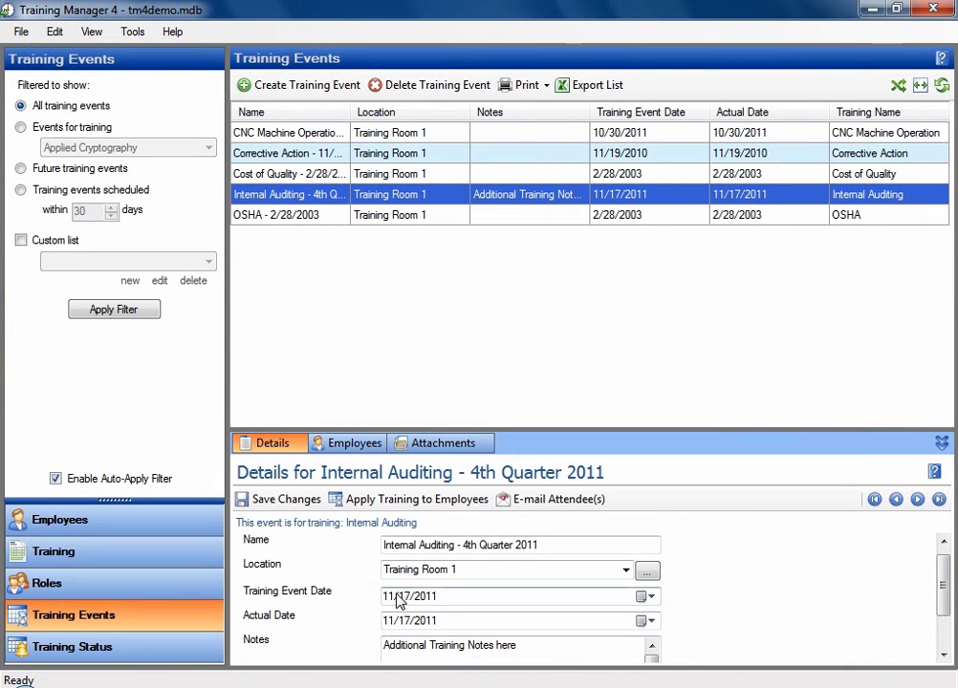
Switch to Employees, back to Training Events, then Employees again to show the employee's four roles
{"action": "left_click", "coordinate": [176, 529]}
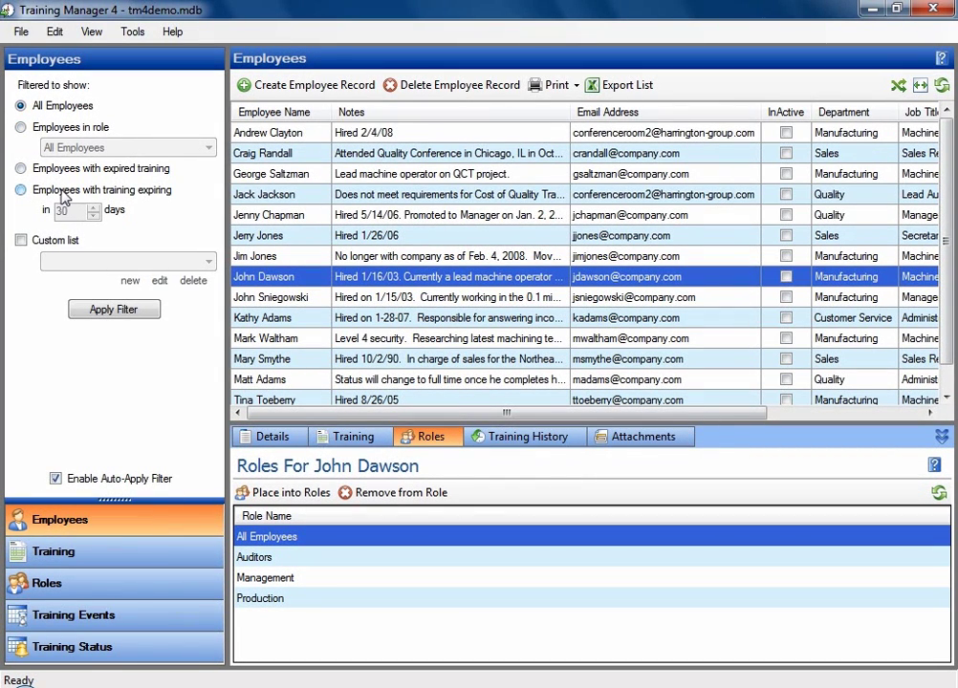
{"action": "mouse_move", "coordinate": [64, 196]}
{"action": "left_click", "coordinate": [117, 624]}
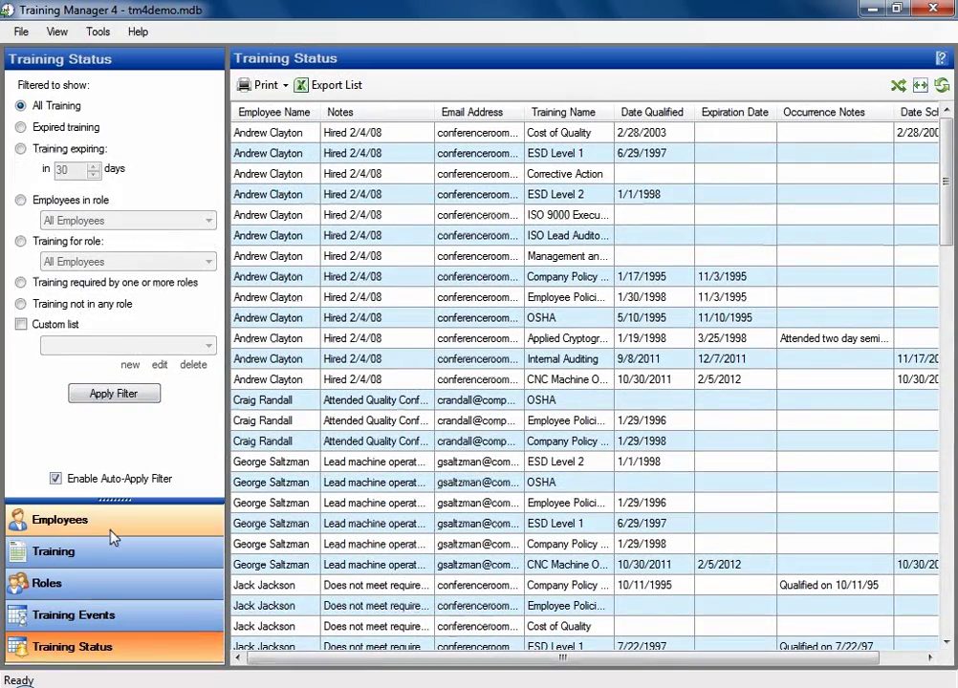
{"action": "left_click", "coordinate": [108, 527]}
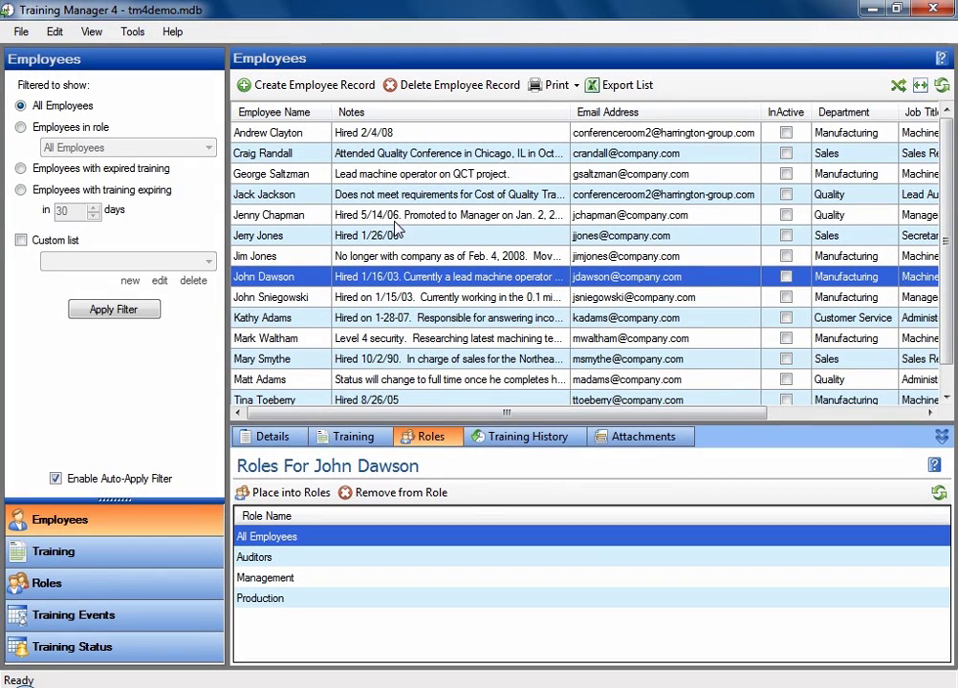
Print the 'Details Report - Current Record' for the selected employee with all employee fields checked
{"action": "left_click", "coordinate": [575, 86]}
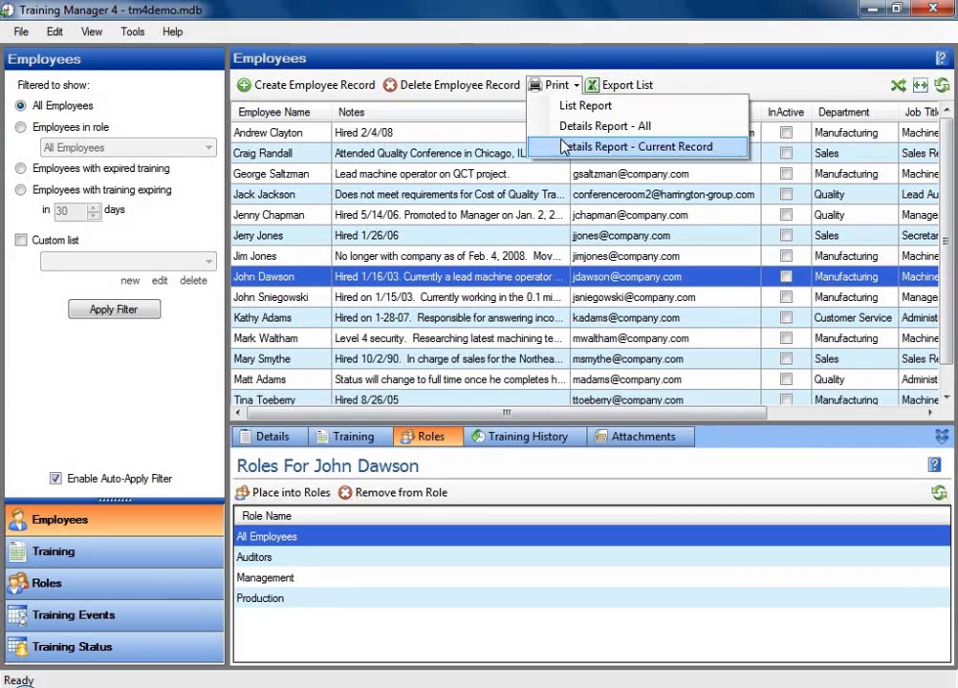
{"action": "left_click", "coordinate": [149, 593]}
{"action": "left_click", "coordinate": [145, 594]}
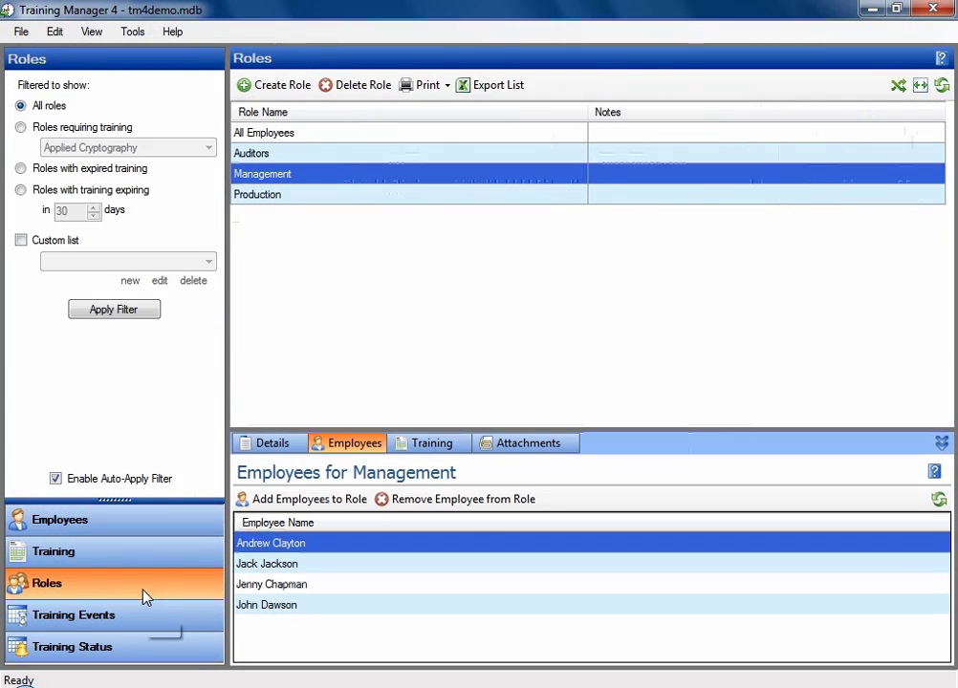
{"action": "left_click", "coordinate": [418, 86]}
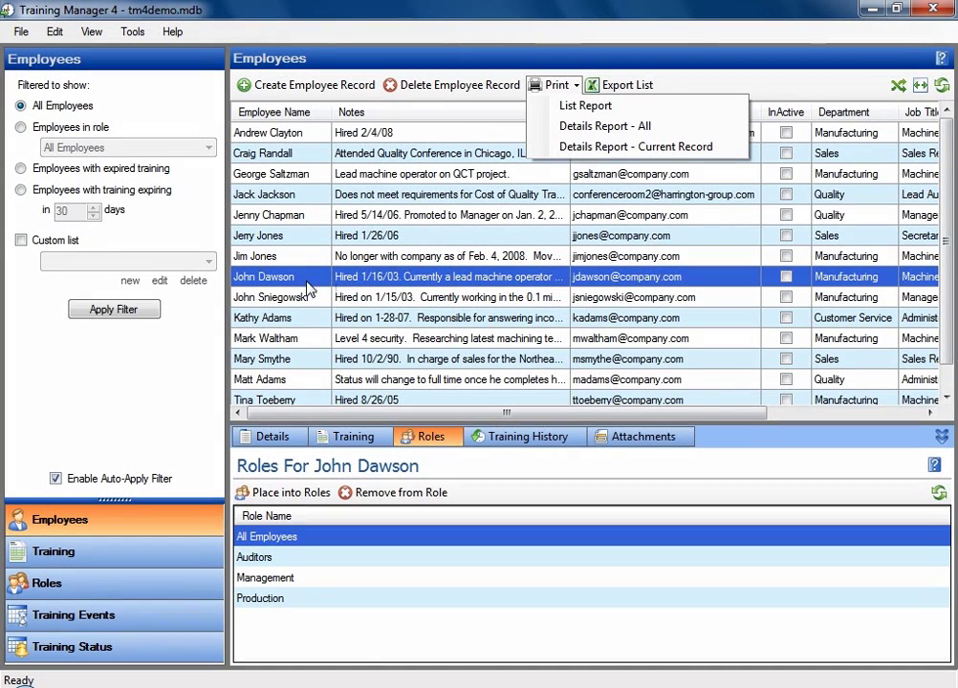
{"action": "left_click", "coordinate": [566, 146]}
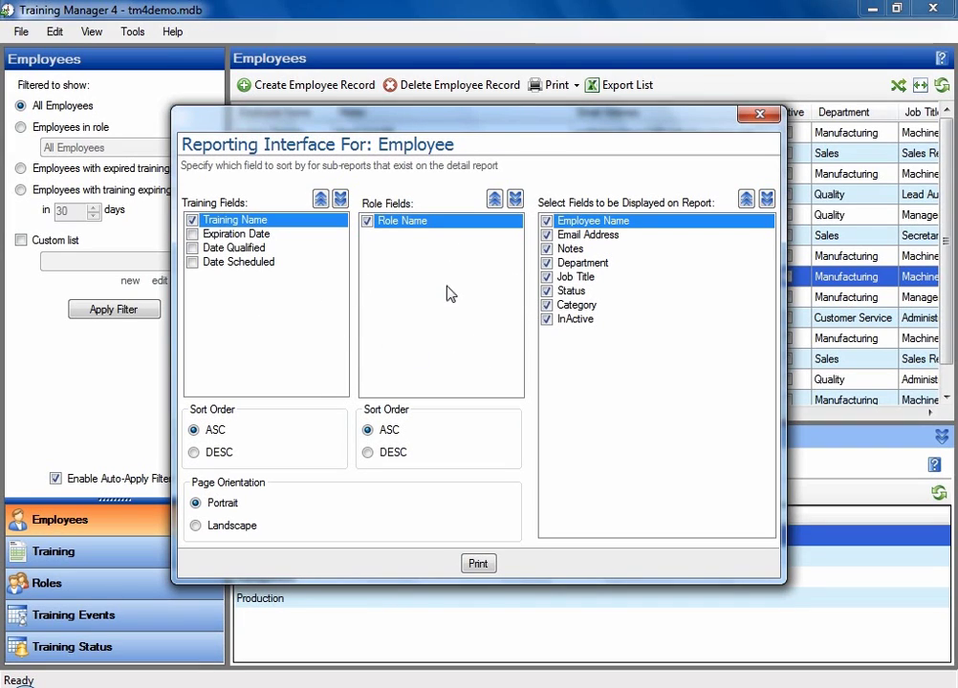
{"action": "left_click", "coordinate": [480, 564]}
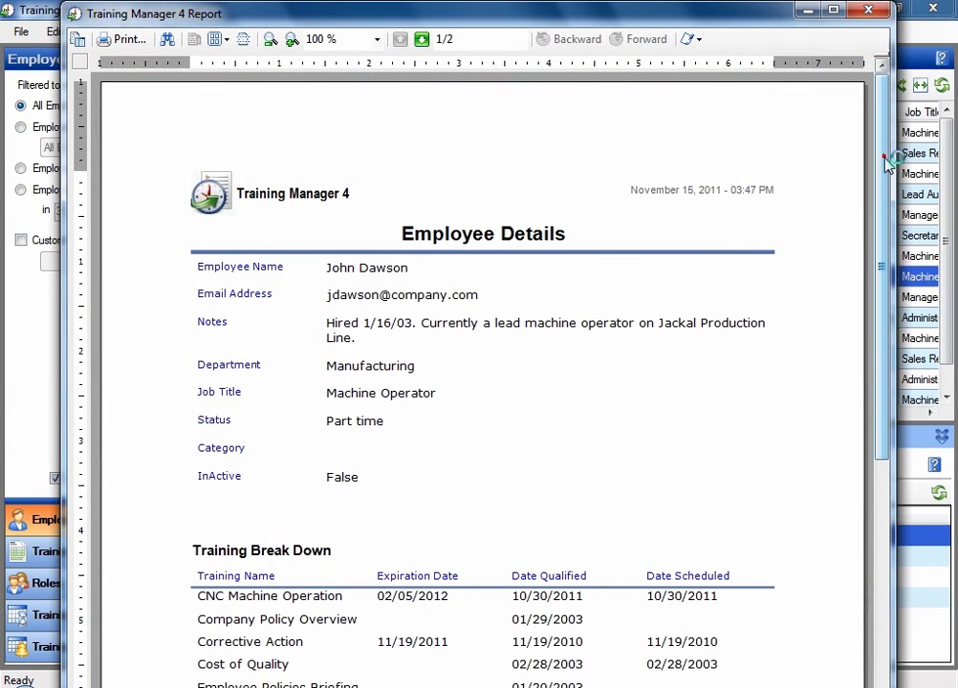
Scroll through the Employee Details report's training breakdown, then close the report preview
{"action": "left_click_drag", "start_coordinate": [887, 160], "coordinate": [864, 314]}
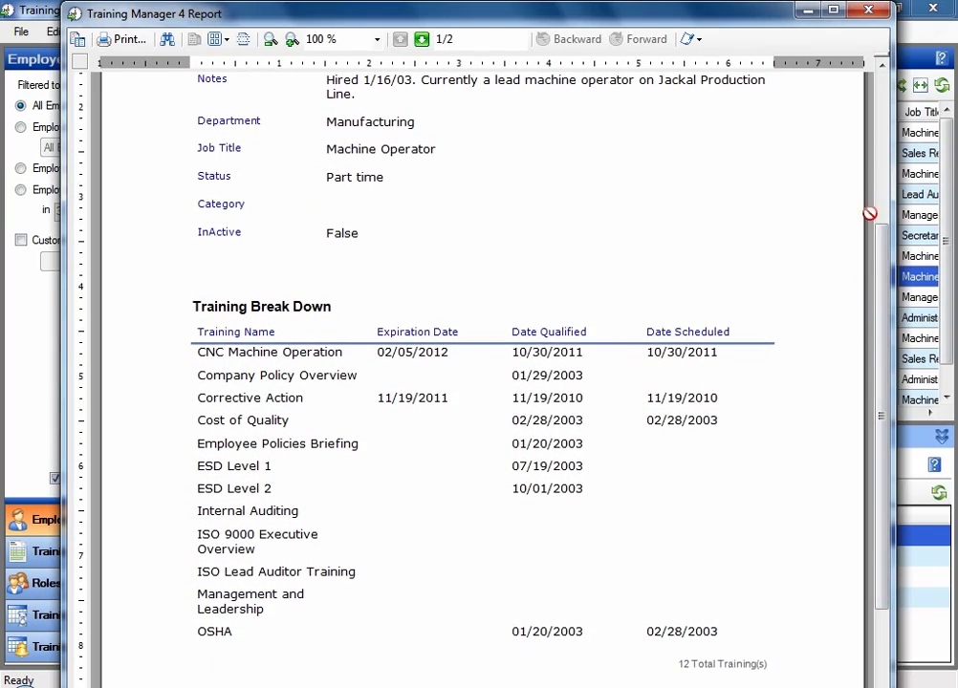
{"action": "left_click", "coordinate": [867, 10]}
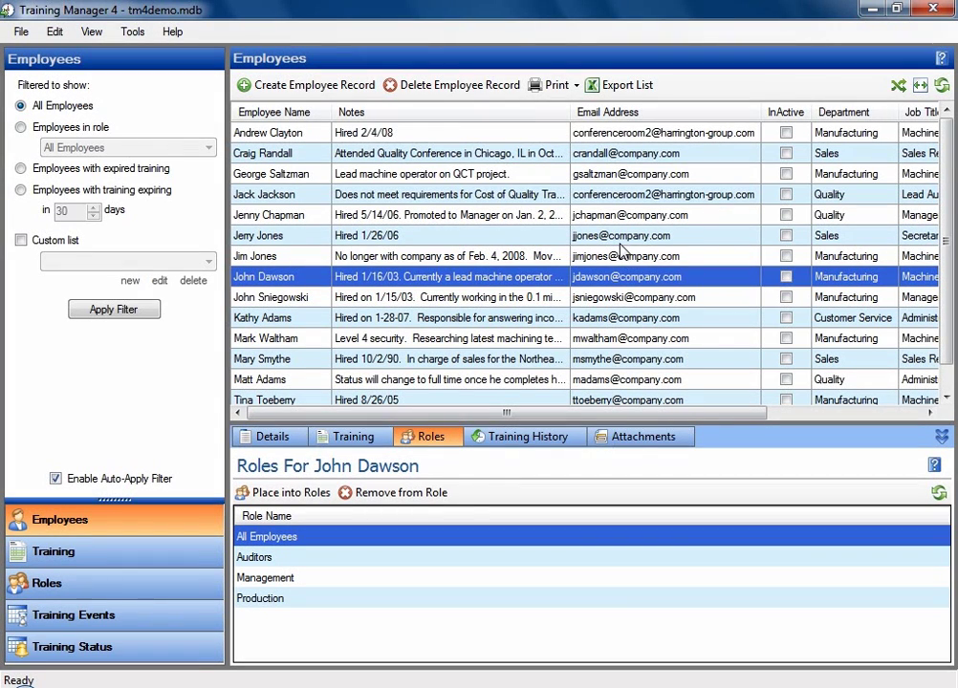
Export the employee list with Export List, saving it as EmployeeList.xls on the Desktop
{"action": "left_click", "coordinate": [629, 86]}
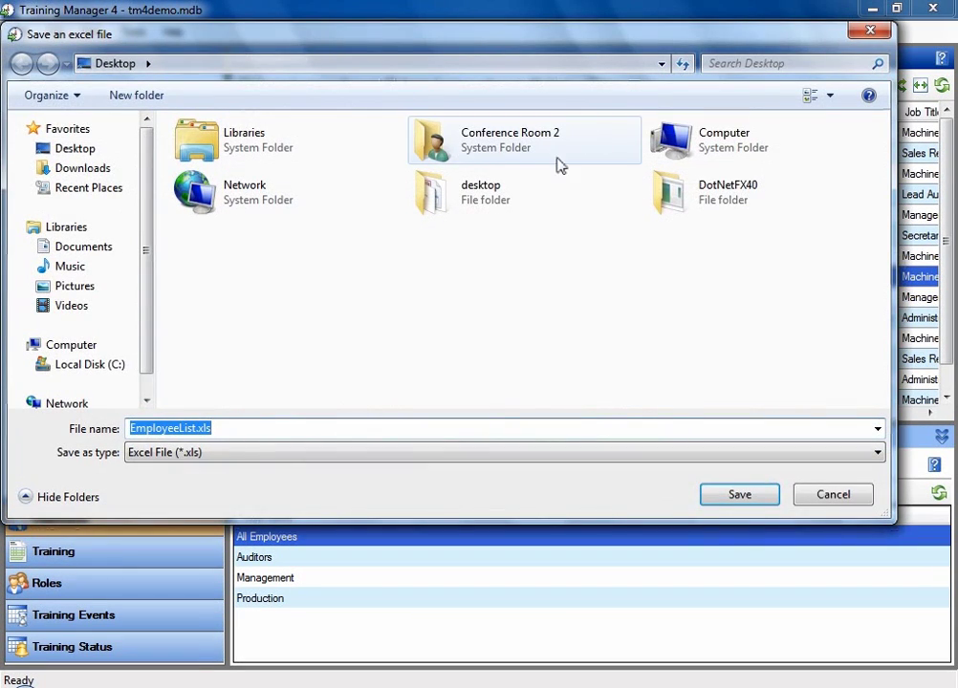
{"action": "left_click", "coordinate": [718, 498]}
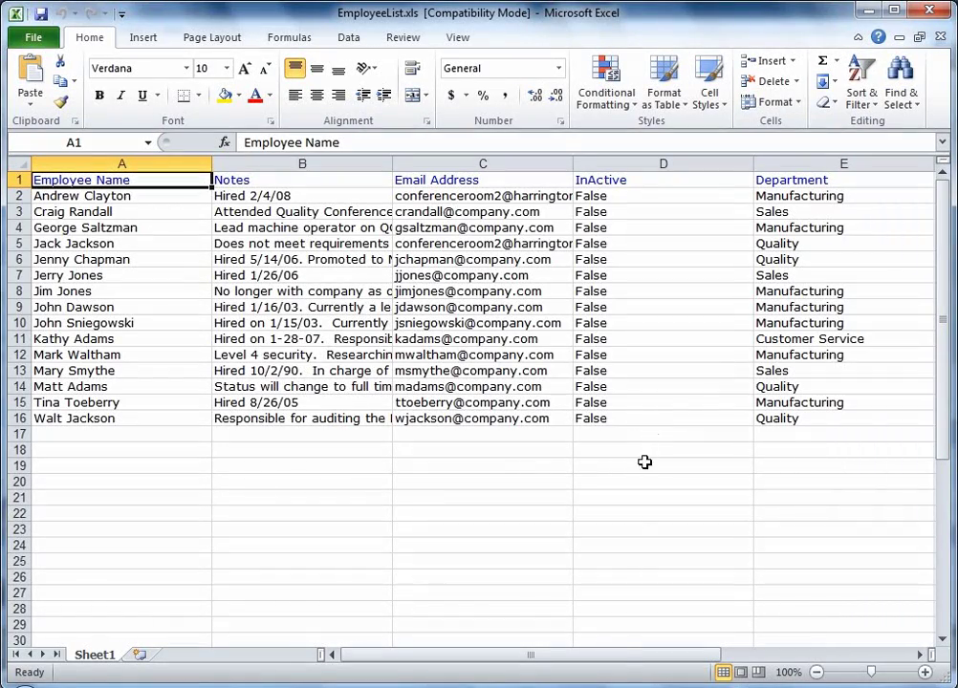
{"action": "mouse_move", "coordinate": [620, 658]}
{"action": "left_mouse_down"}
{"action": "mouse_move", "coordinate": [756, 653]}
{"action": "mouse_move", "coordinate": [617, 674]}
{"action": "left_mouse_up"}
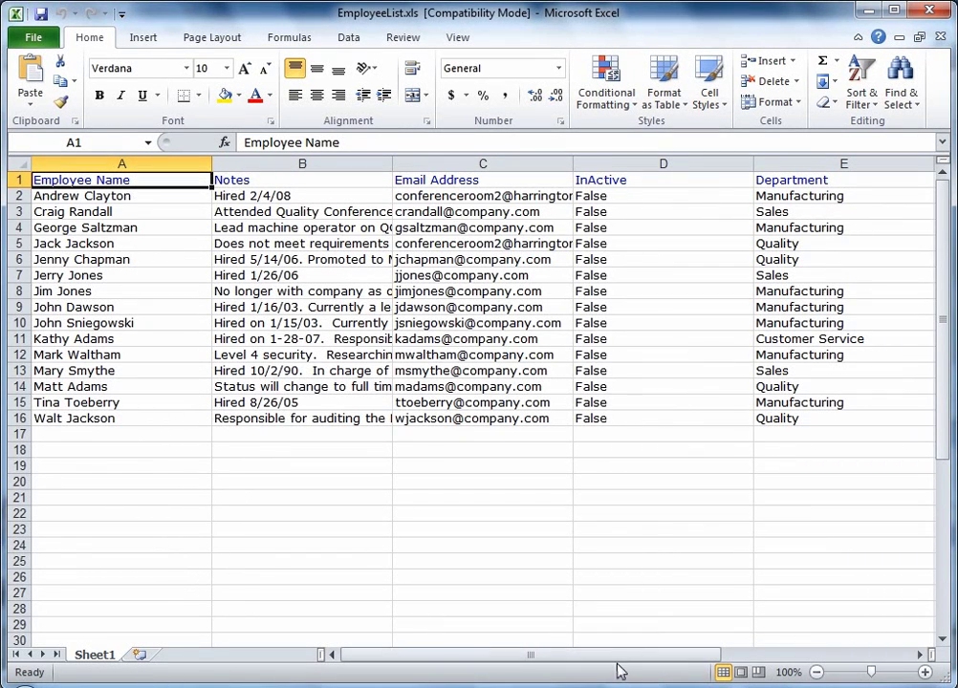